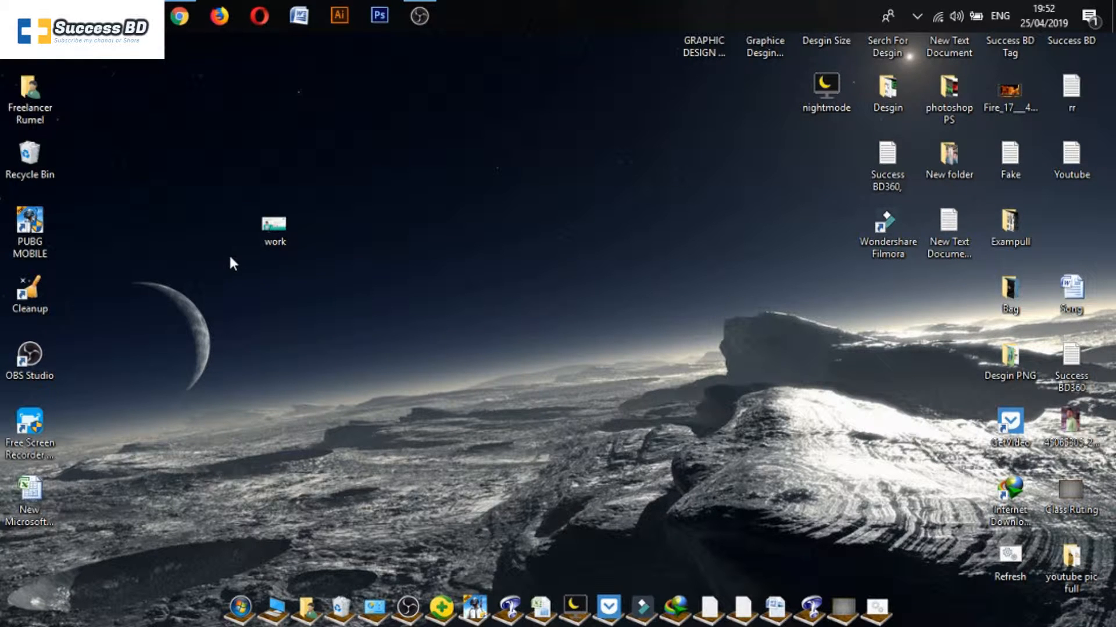
Switch to Chrome, load google.com in a new tab and open Google Drive from the Google apps
click(182, 16)
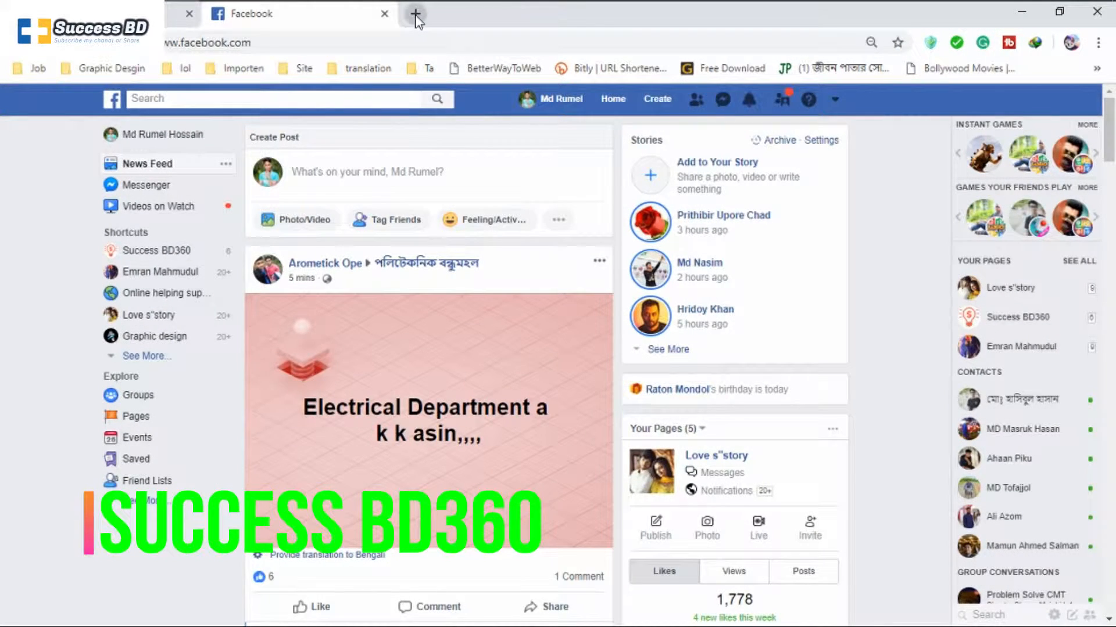
click(416, 15)
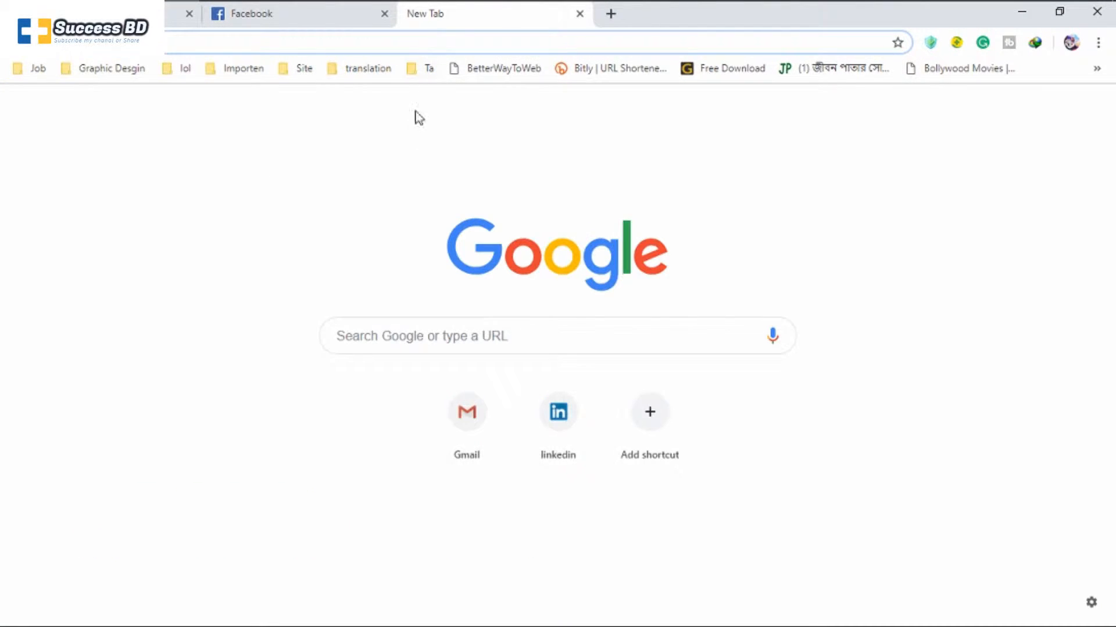
click(431, 330)
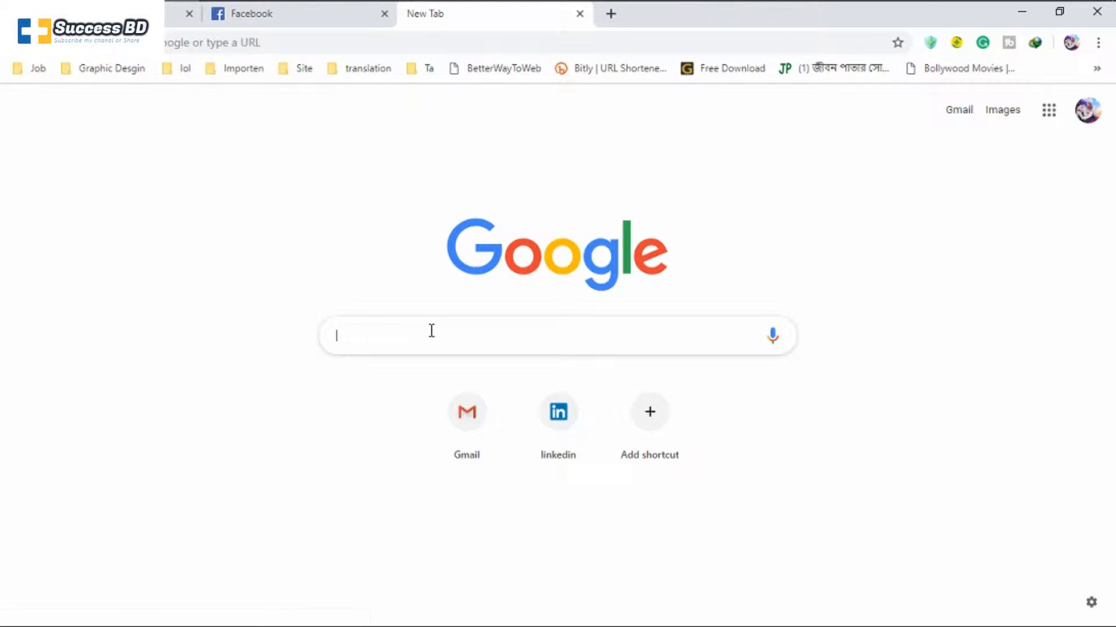
text(goo)
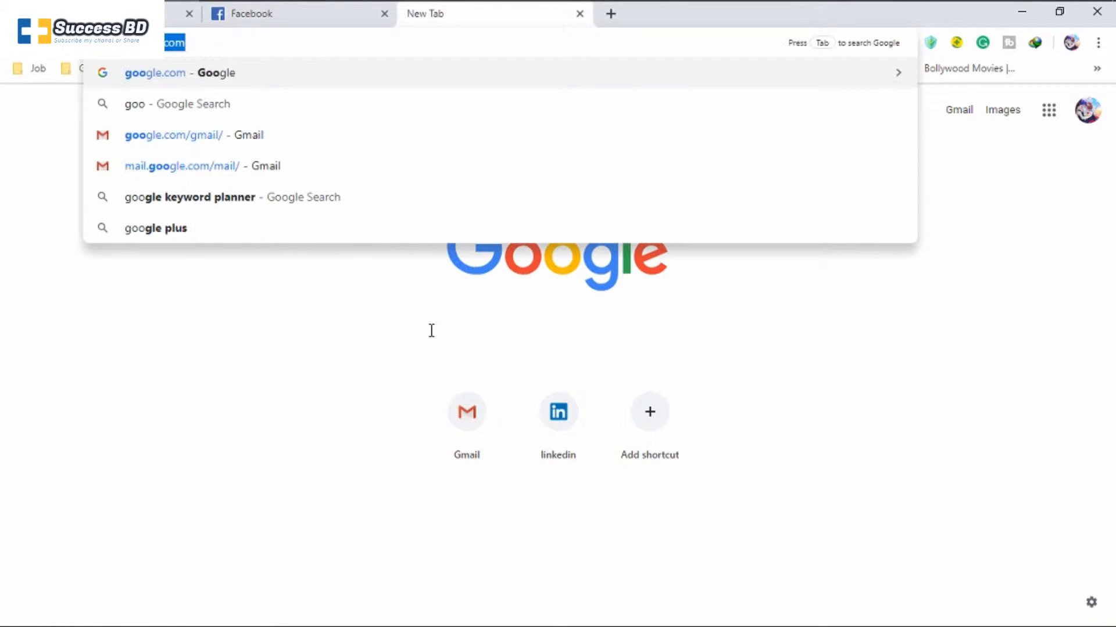
key(Return)
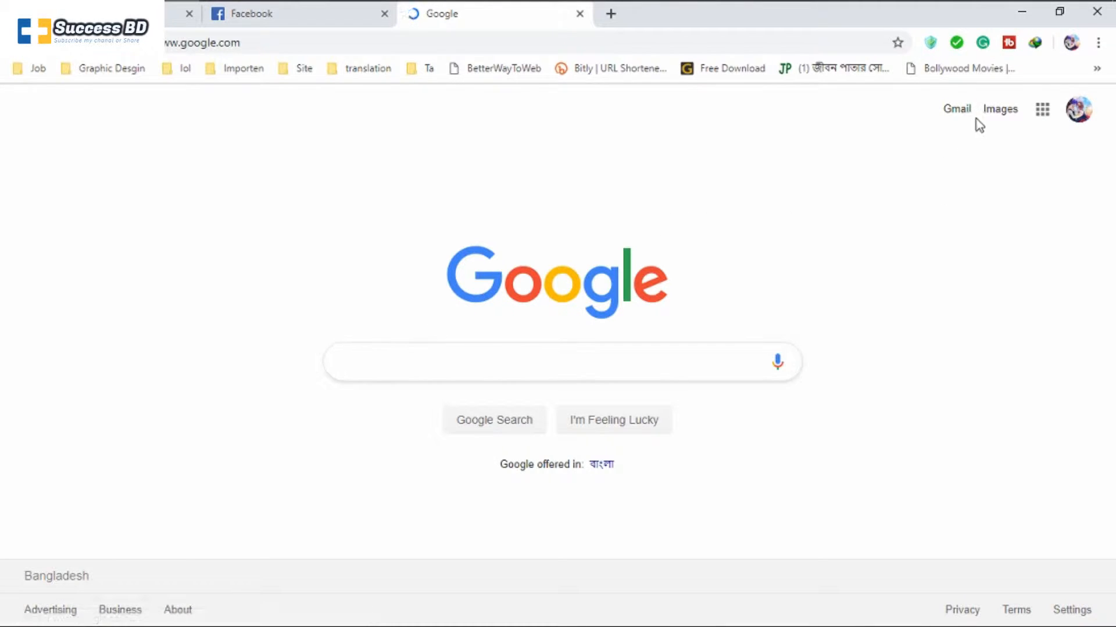
click(1042, 116)
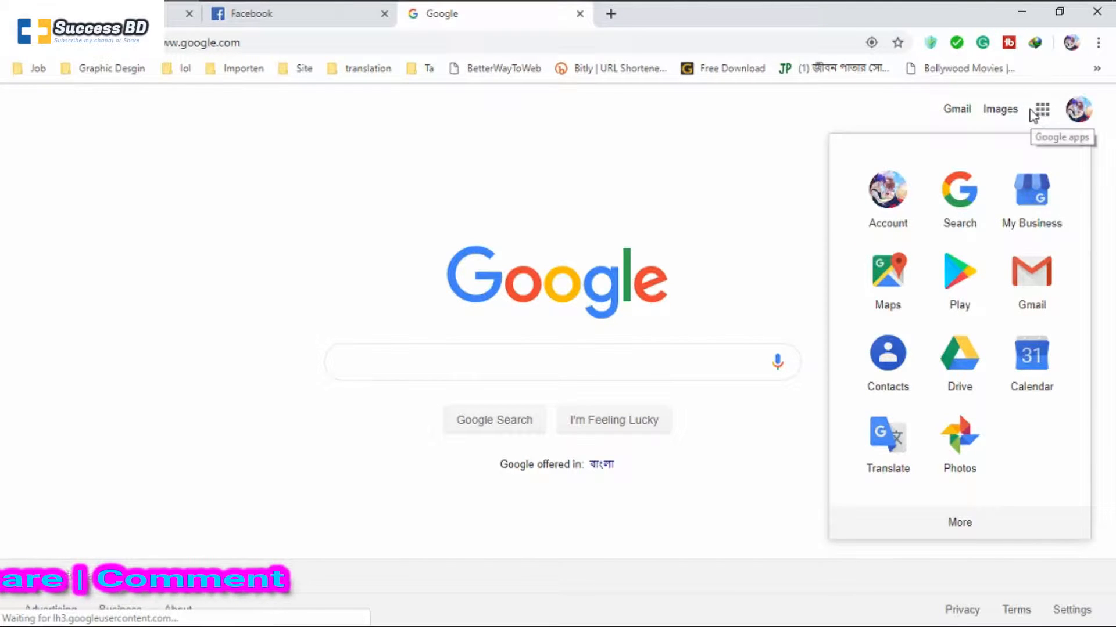
click(955, 375)
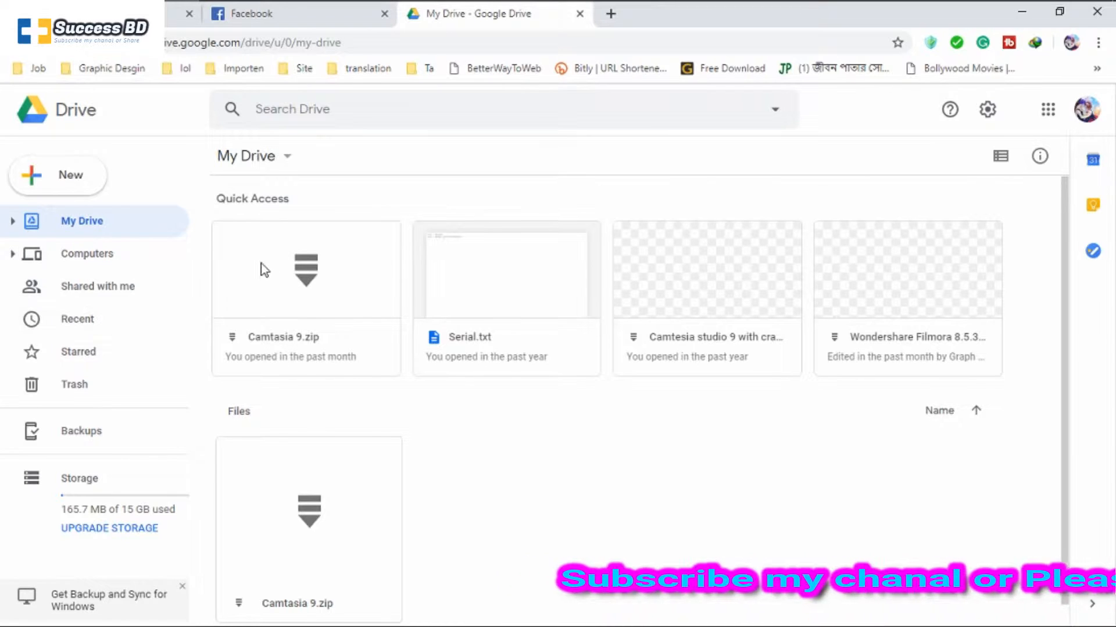
Minimize the browser to get back to the desktop and refresh it
click(1021, 11)
right_click(402, 152)
click(466, 199)
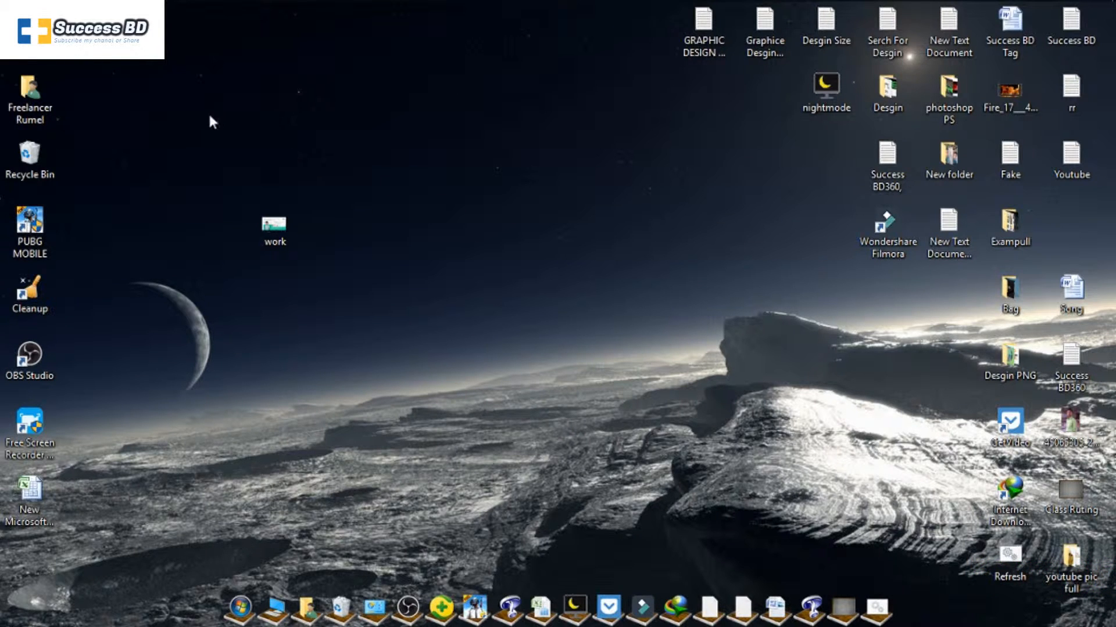
drag(210, 117, 319, 258)
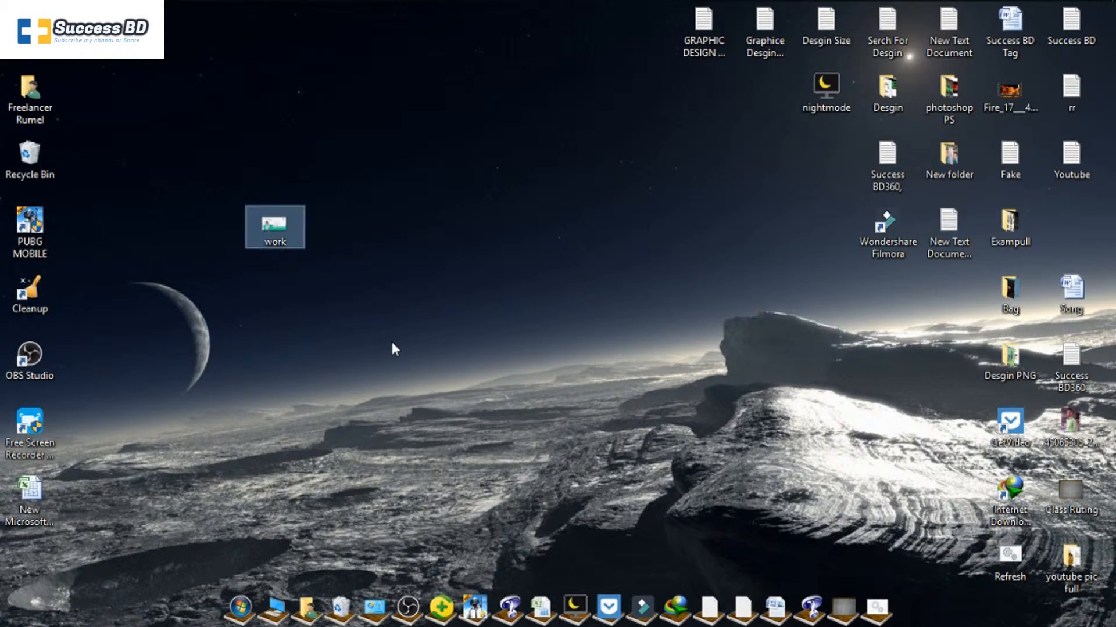
click(236, 140)
right_click(323, 115)
click(400, 165)
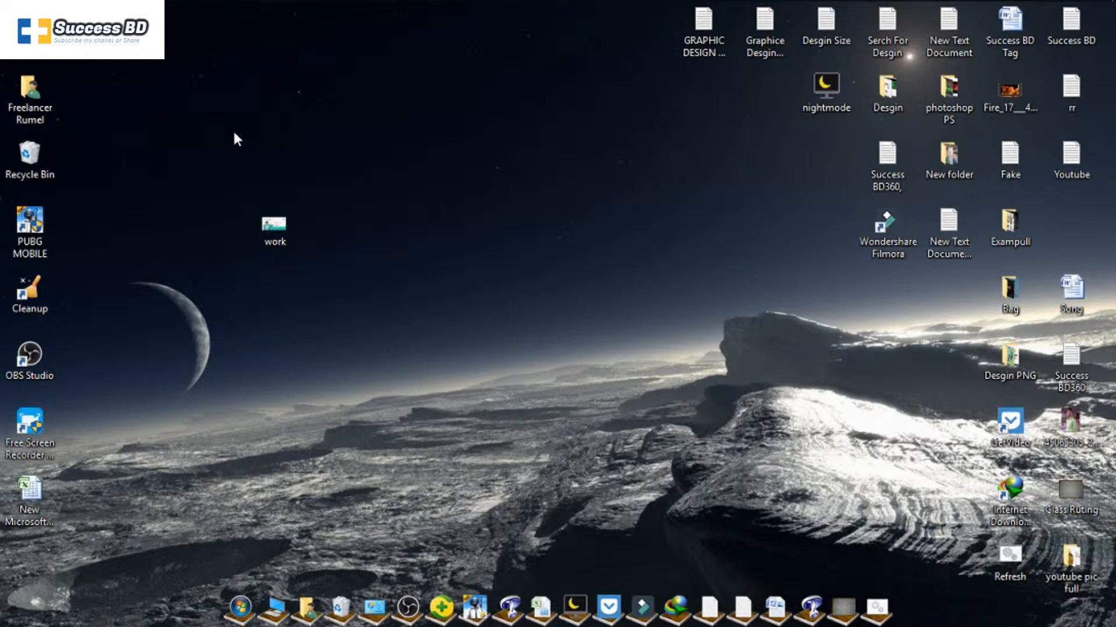
drag(229, 135, 400, 430)
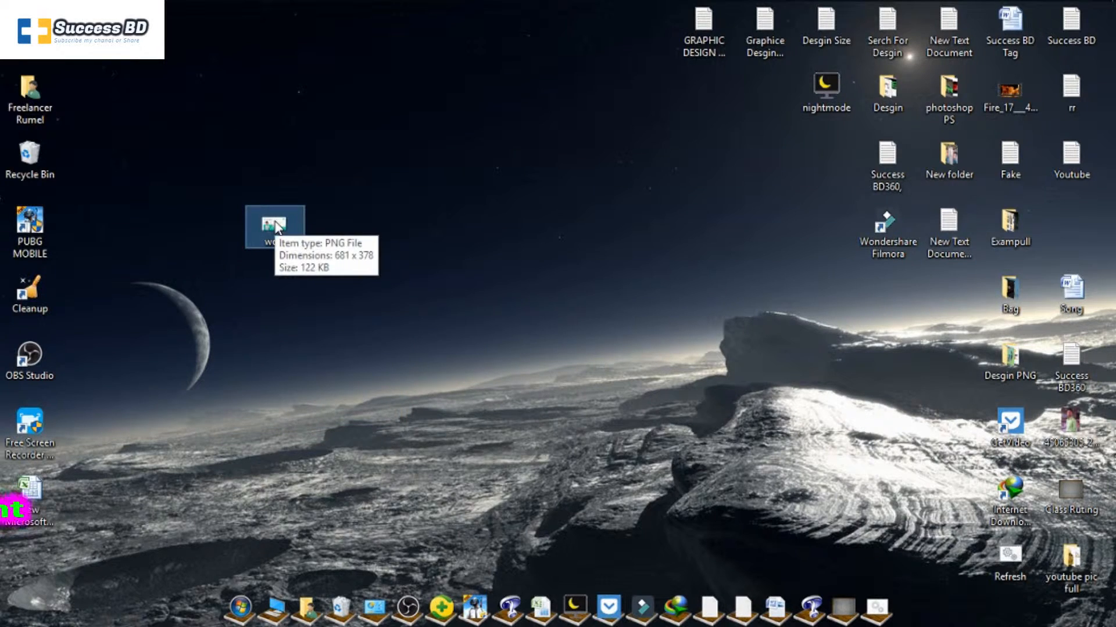
Compress the work image on the desktop into a ZIP archive named work.zip
right_click(275, 227)
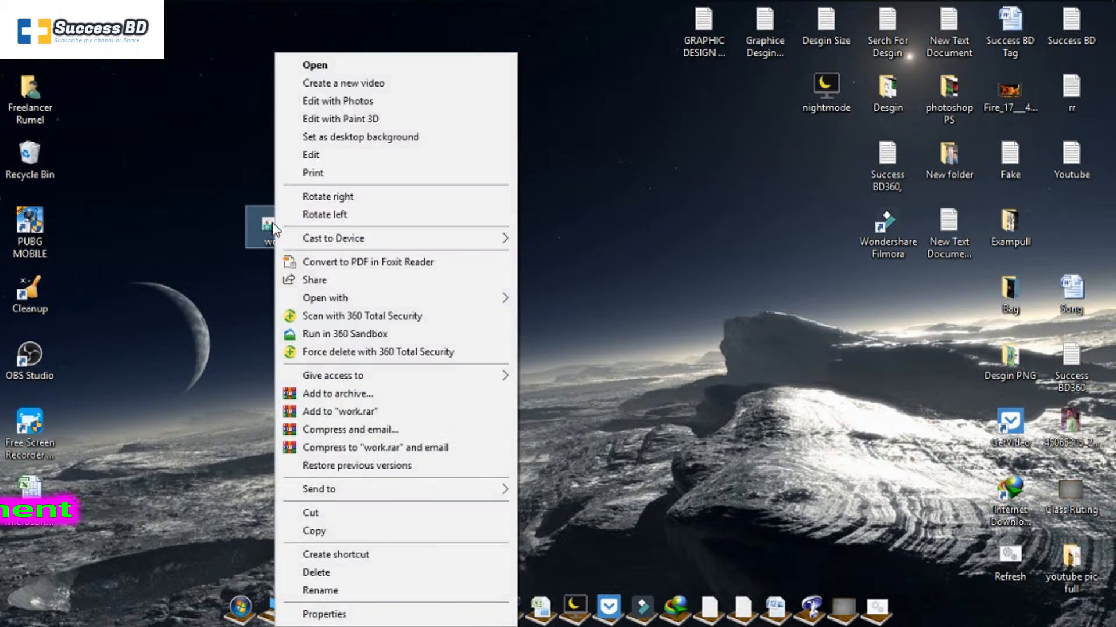
click(382, 393)
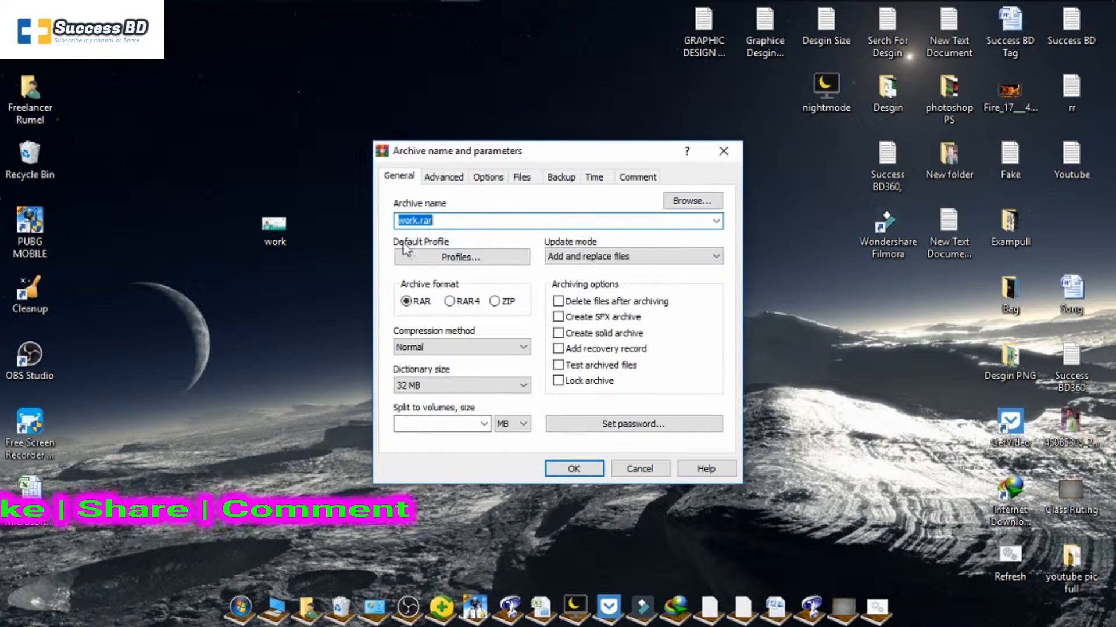
click(505, 301)
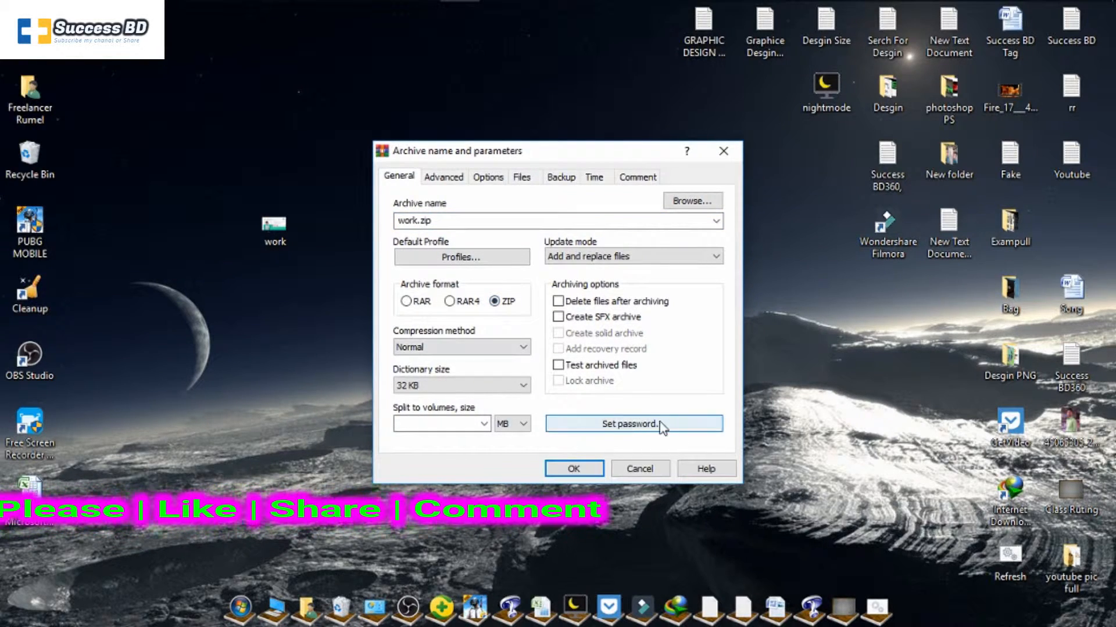
click(572, 469)
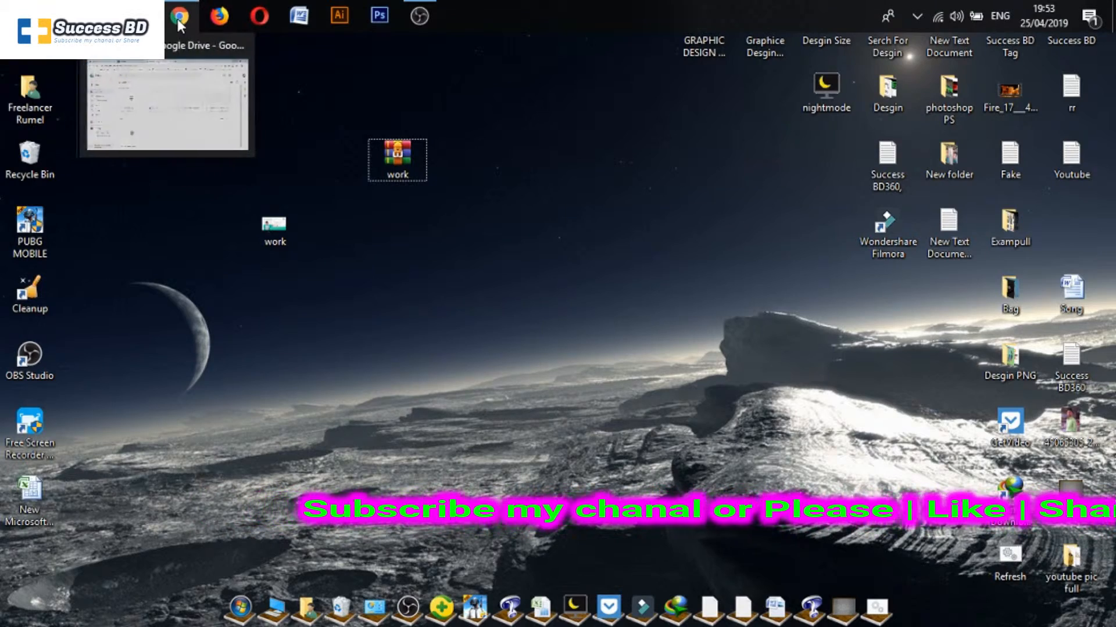
Switch back to Google Drive in Chrome and create a folder named Success BD360 in My Drive
click(177, 18)
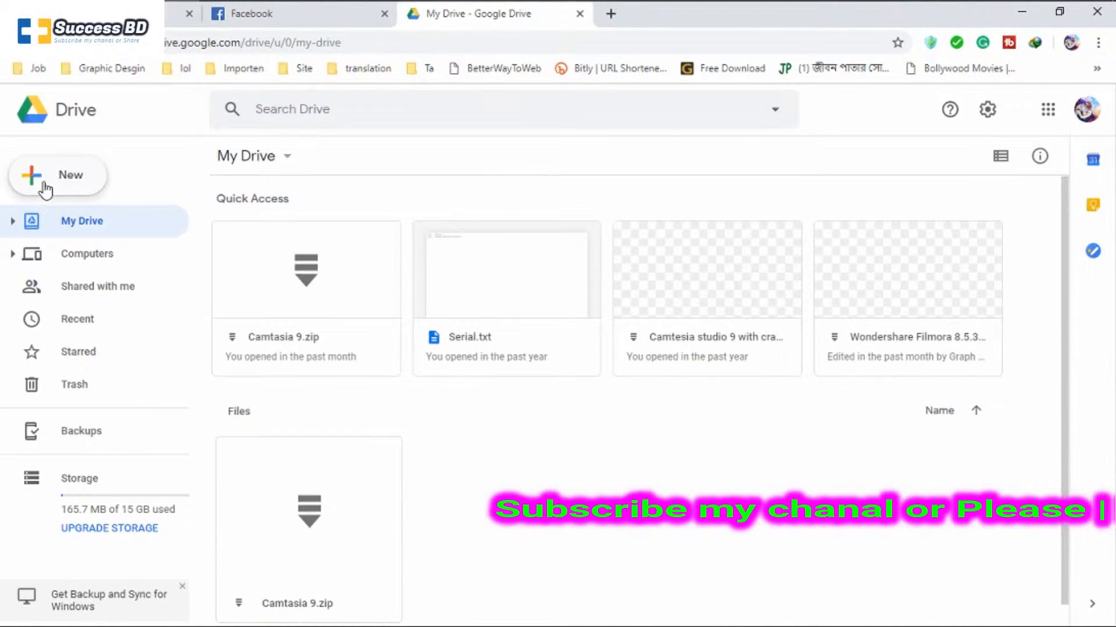
click(61, 173)
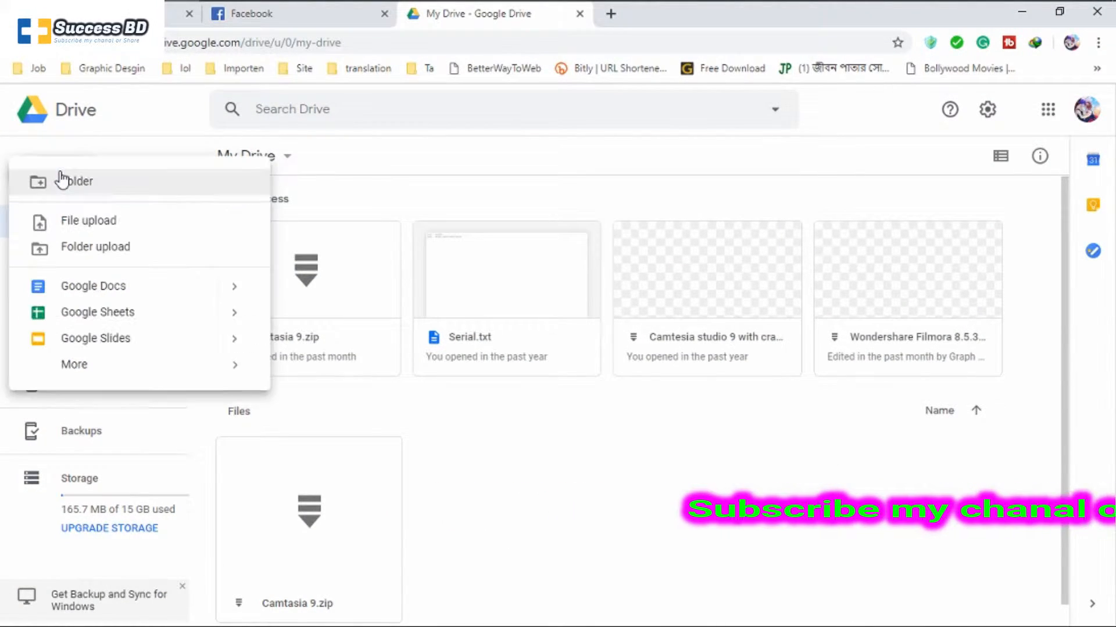
click(116, 195)
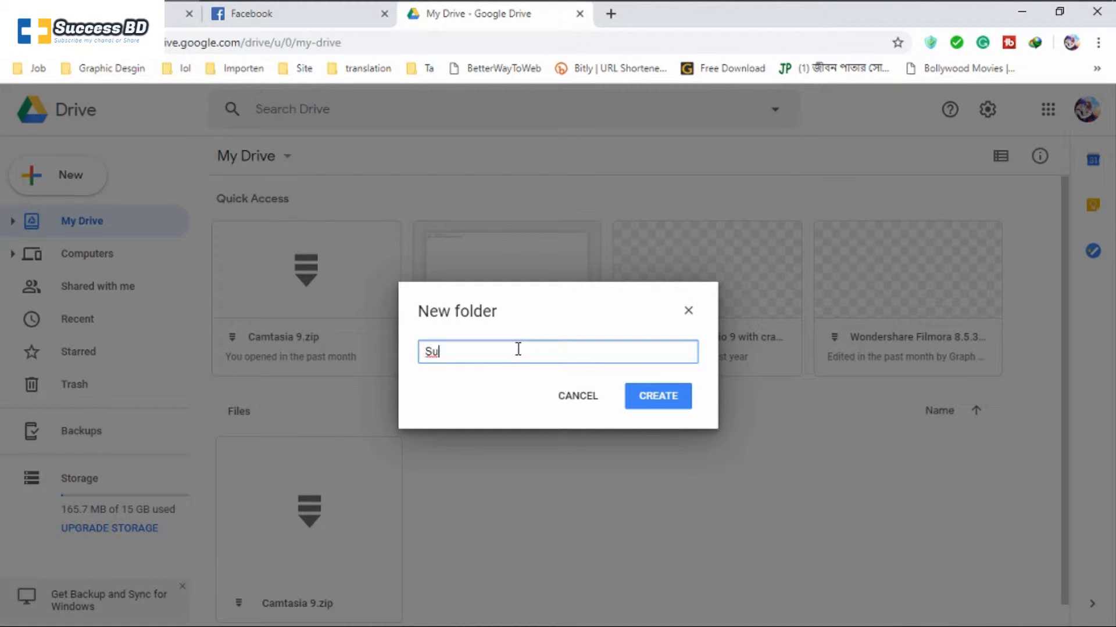
text(Success B)
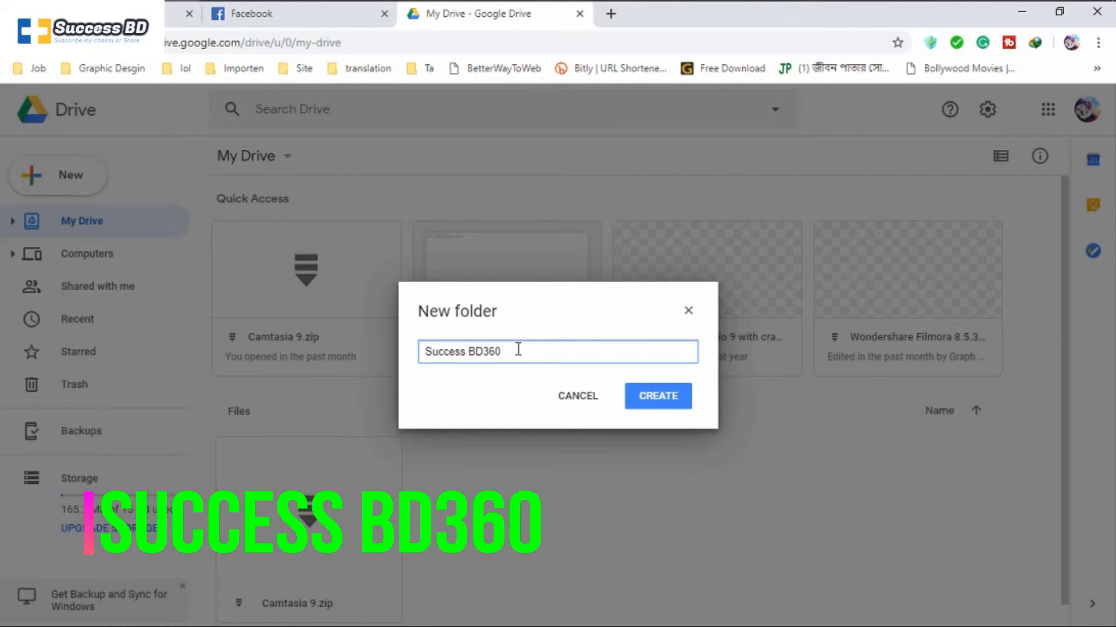
text(D360)
click(645, 399)
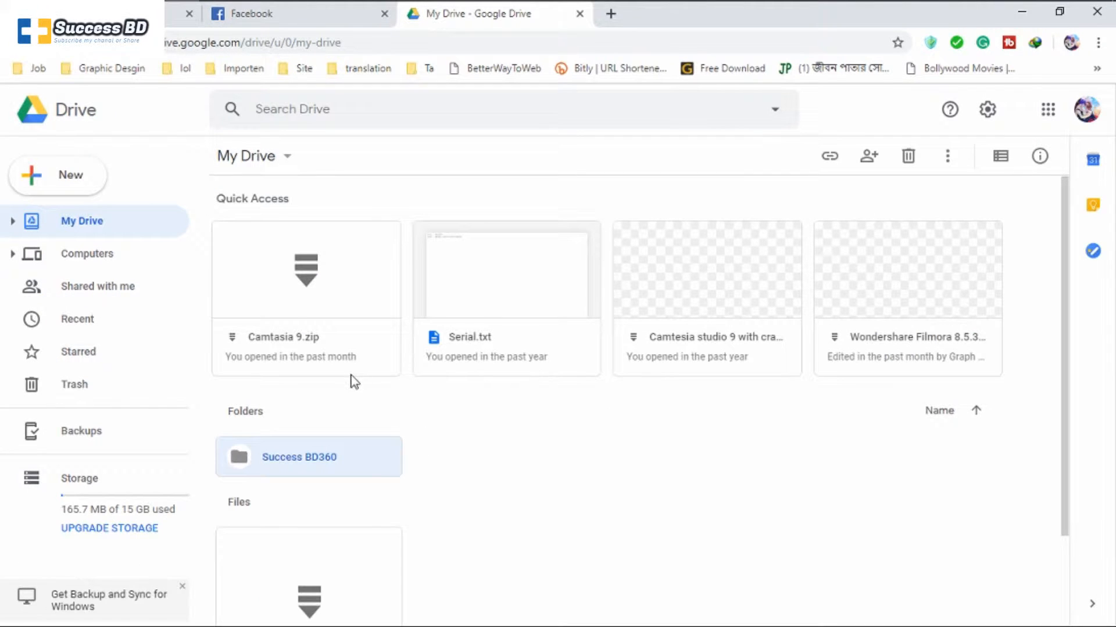
Open the Success BD360 folder, upload work.zip into it from the desktop and dismiss the upload notification
double_click(324, 470)
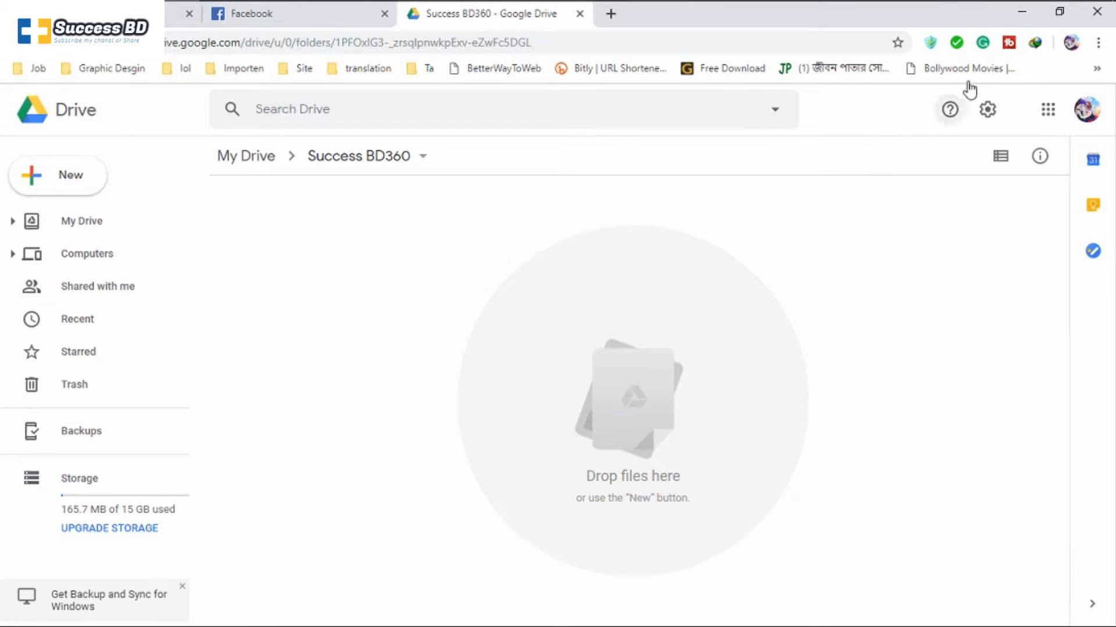
click(1059, 11)
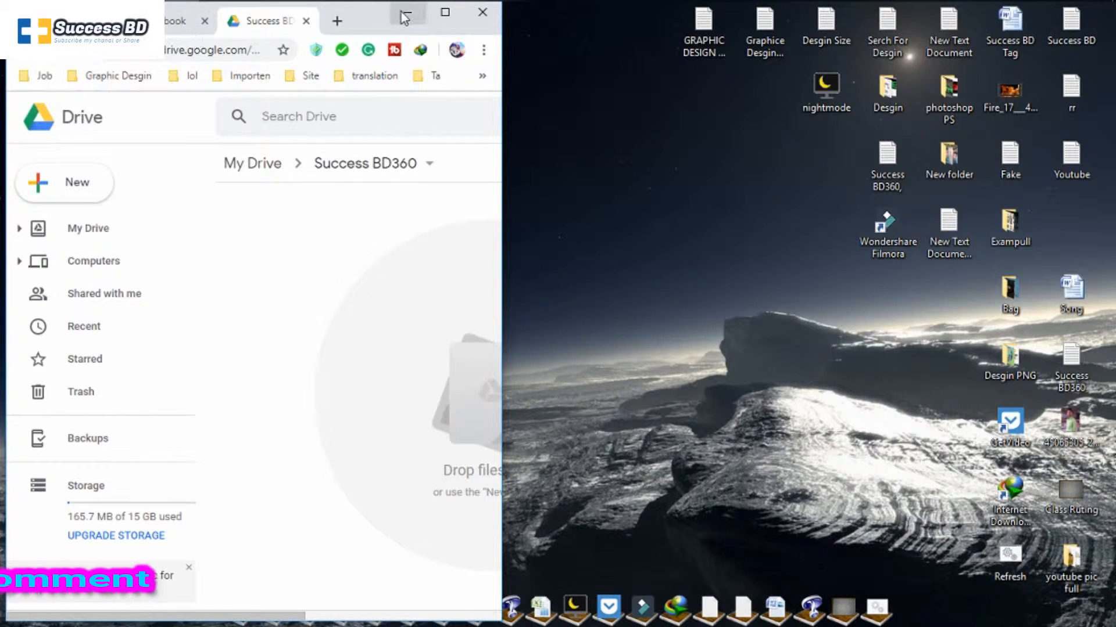
drag(366, 9, 843, 20)
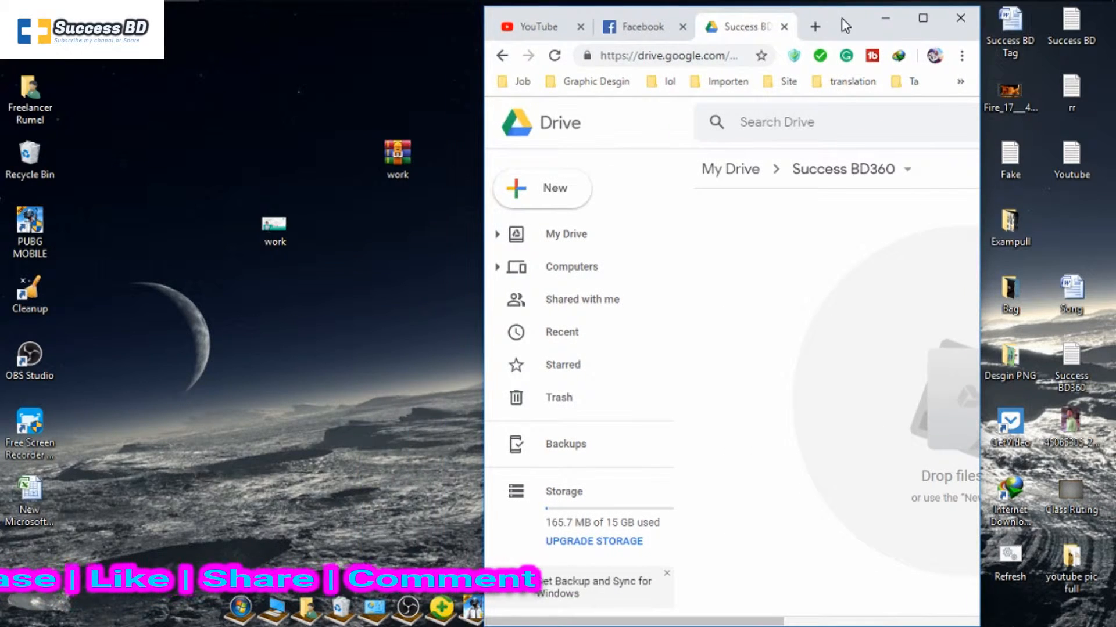
drag(396, 158, 886, 351)
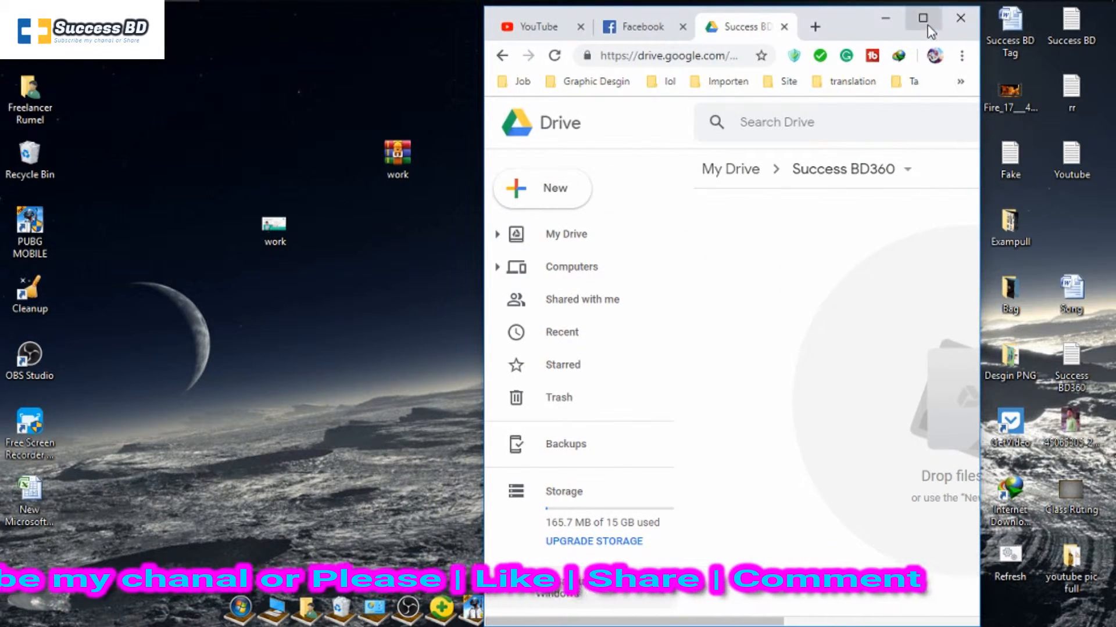
click(922, 18)
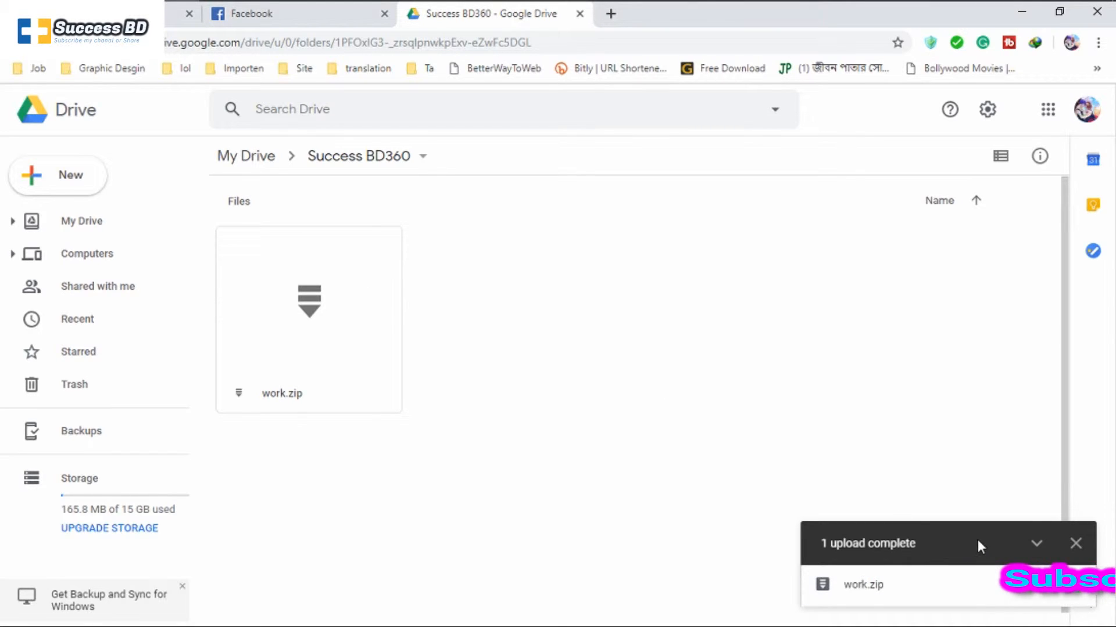
click(1075, 545)
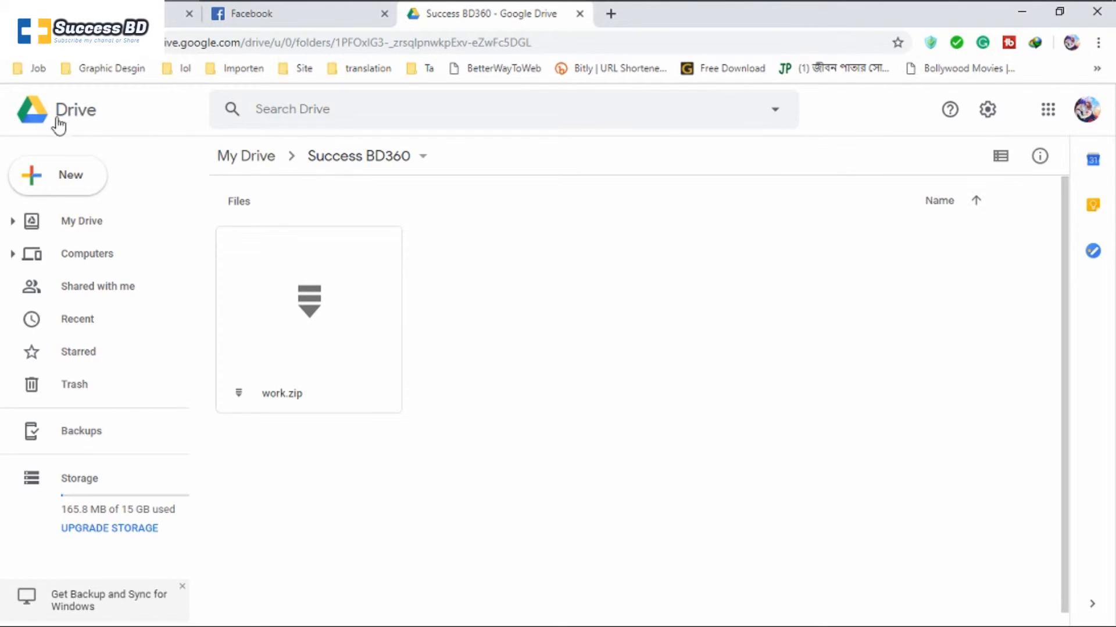
Return to My Drive and turn on link sharing for the Success BD360 folder
click(12, 46)
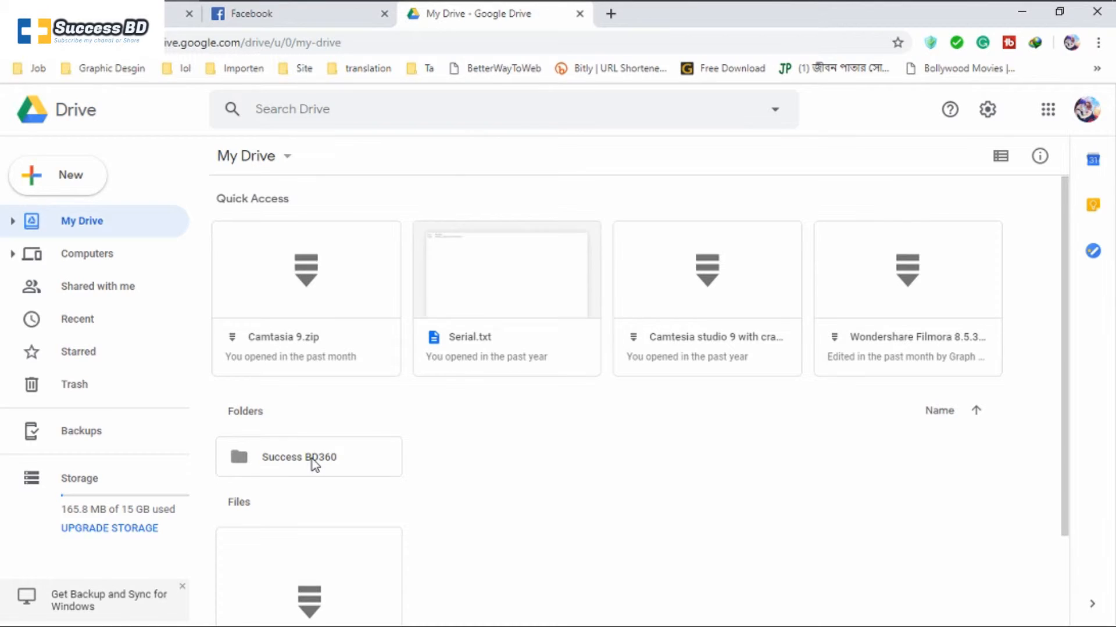
right_click(312, 459)
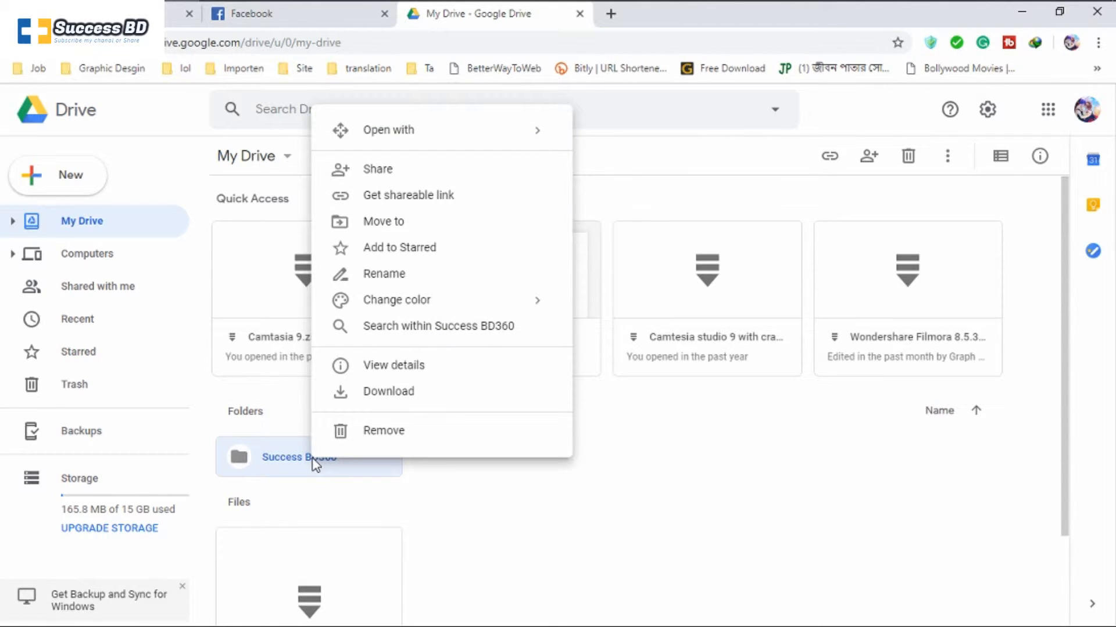
click(455, 198)
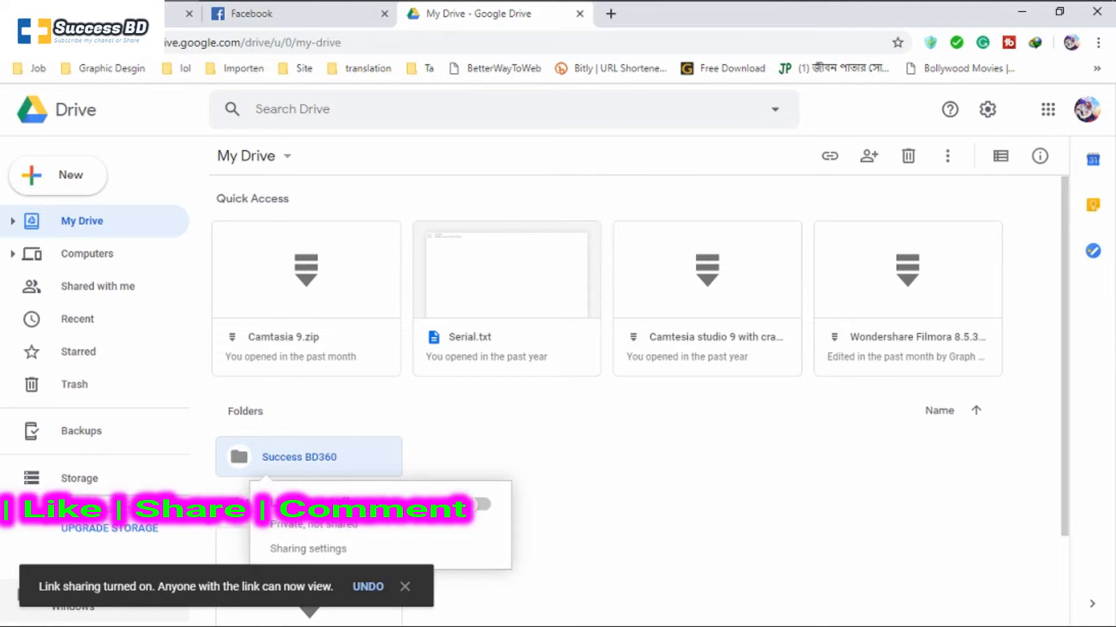
Get the shareable link of the Success BD360 folder, dismissing the link-sharing notification, and copy the link
scroll(506, 445, down, 2)
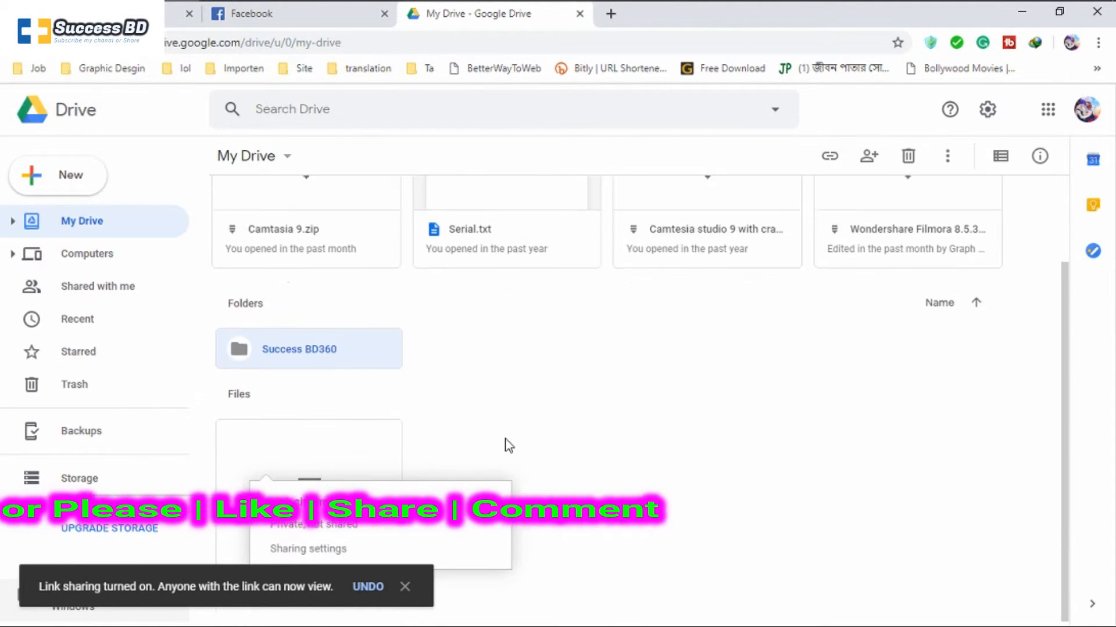
right_click(340, 345)
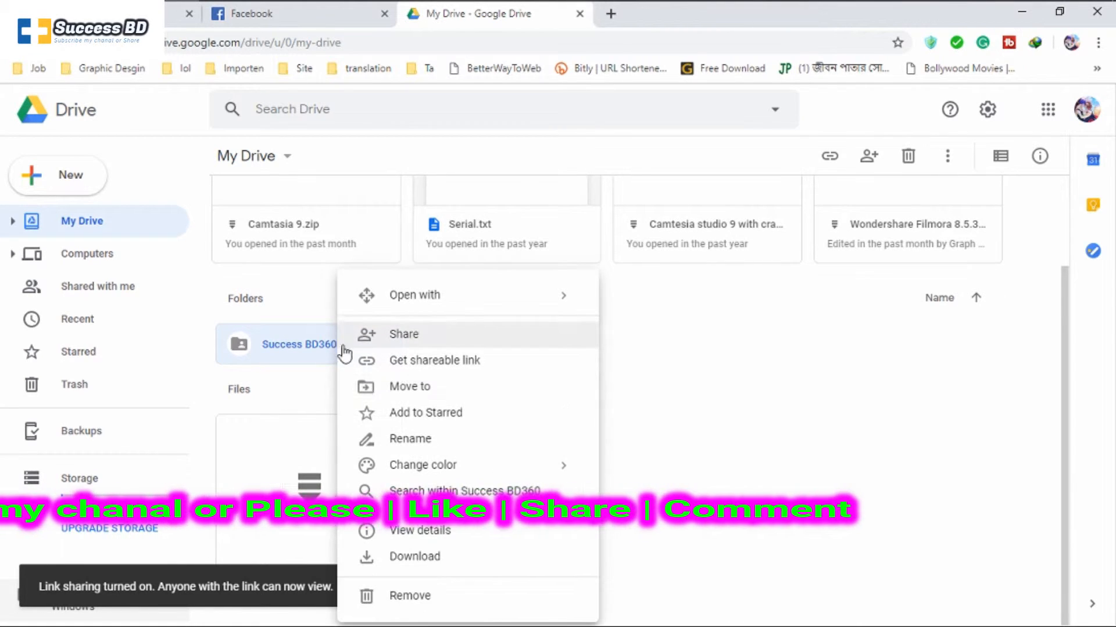
click(472, 367)
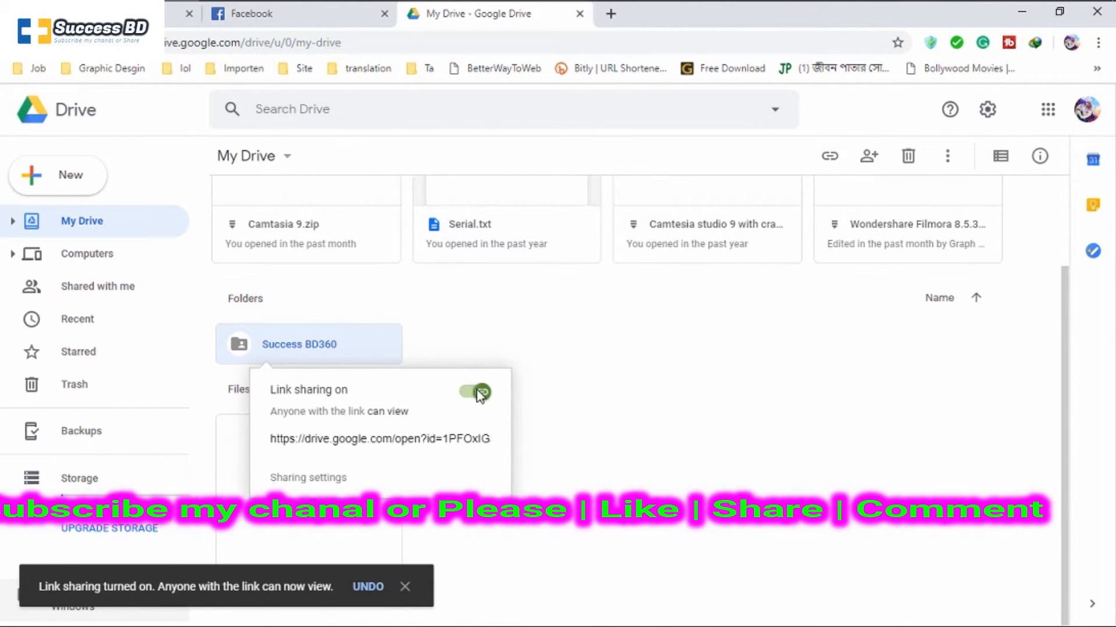
click(435, 442)
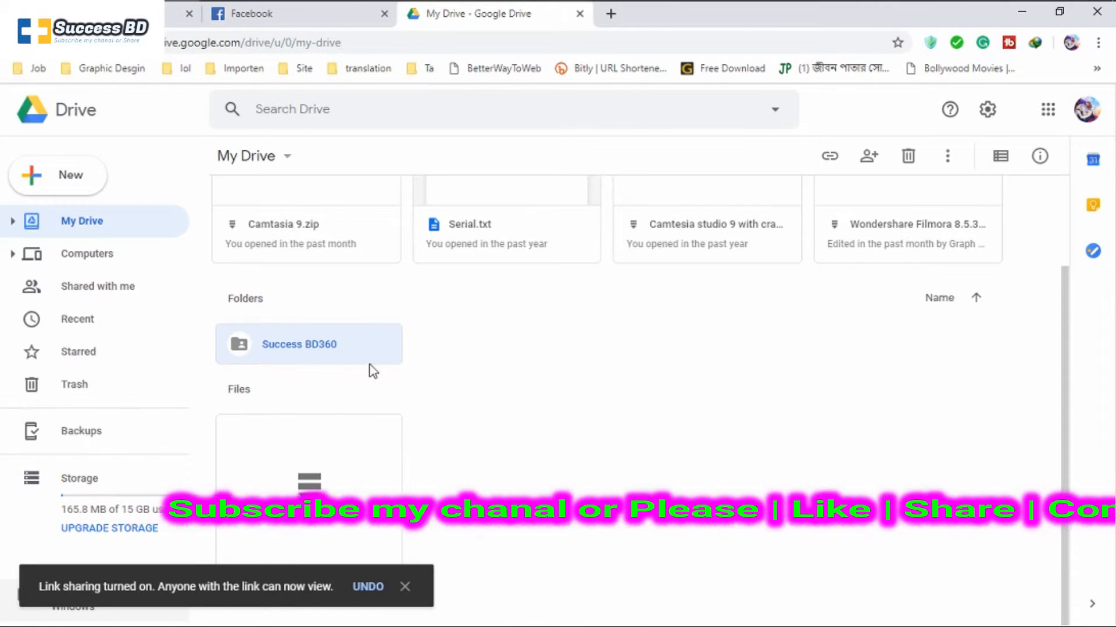
click(406, 586)
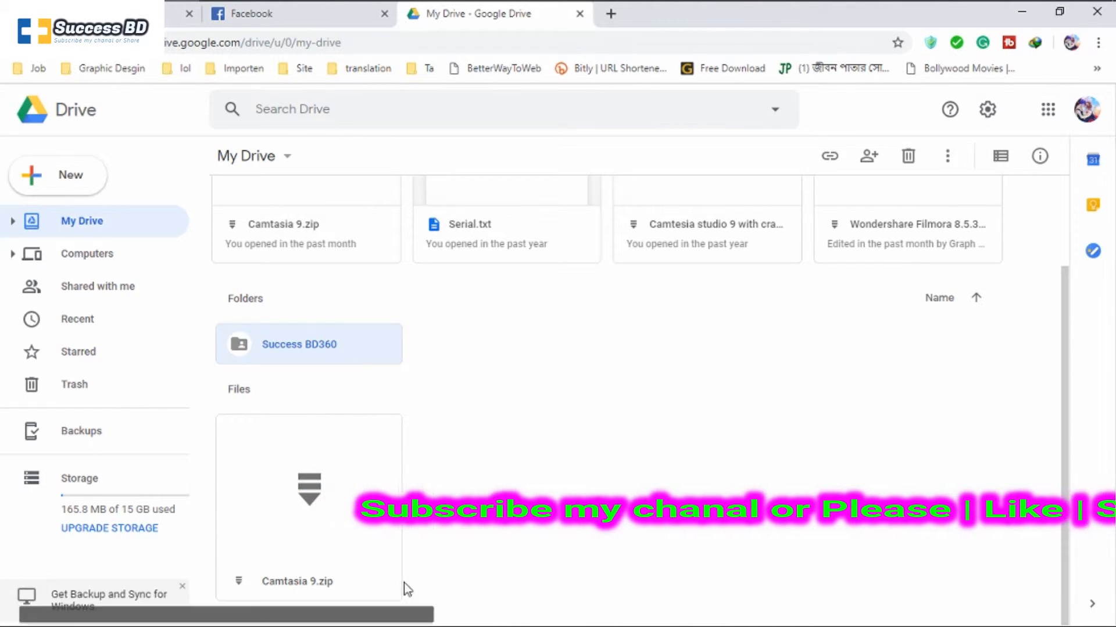
right_click(326, 351)
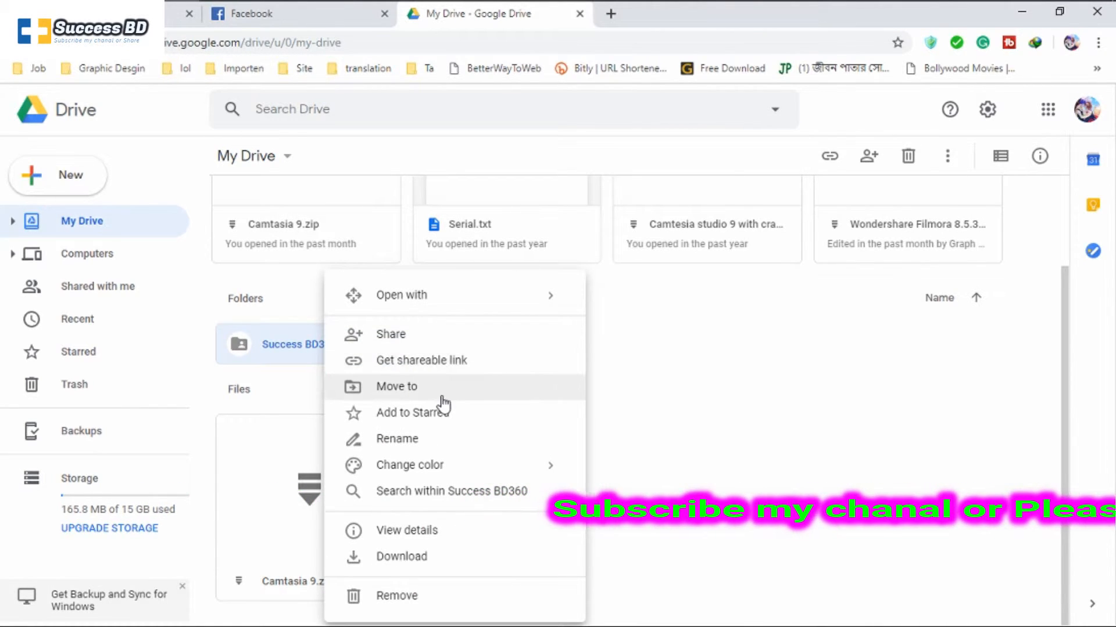
click(493, 372)
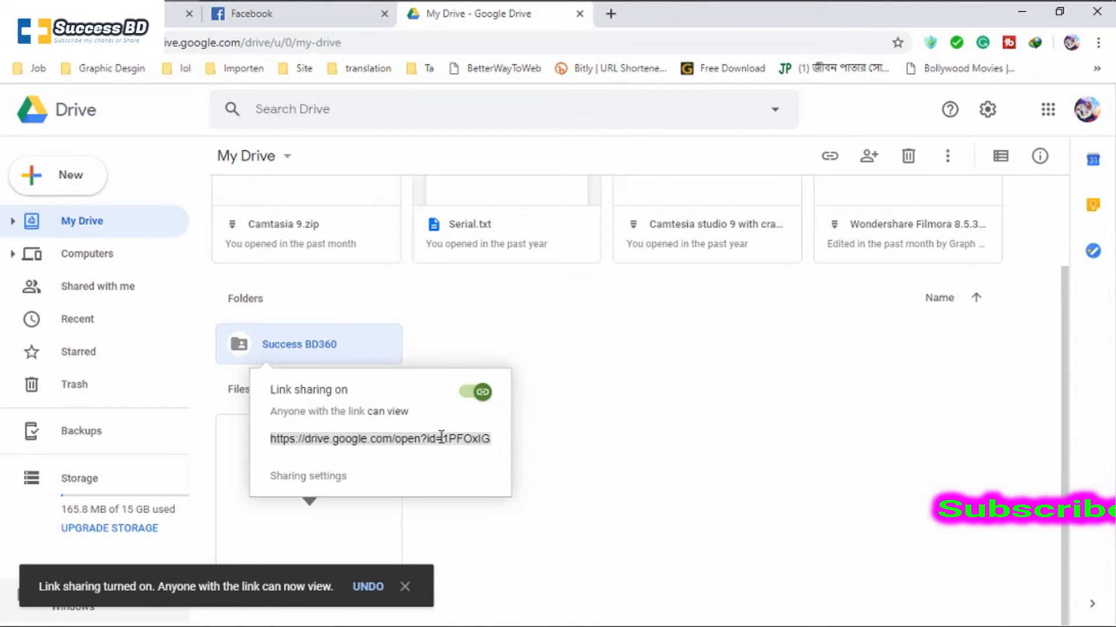
Open the copied folder link in a new browser tab and preview the contents of work.zip
click(611, 13)
key(ctrl+v)
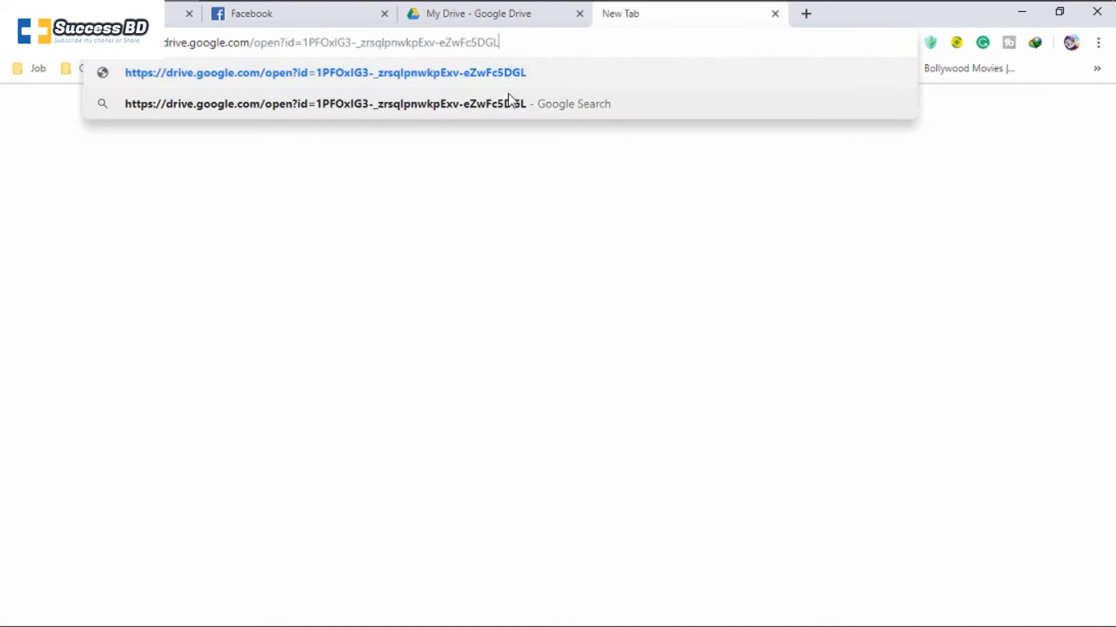
key(Return)
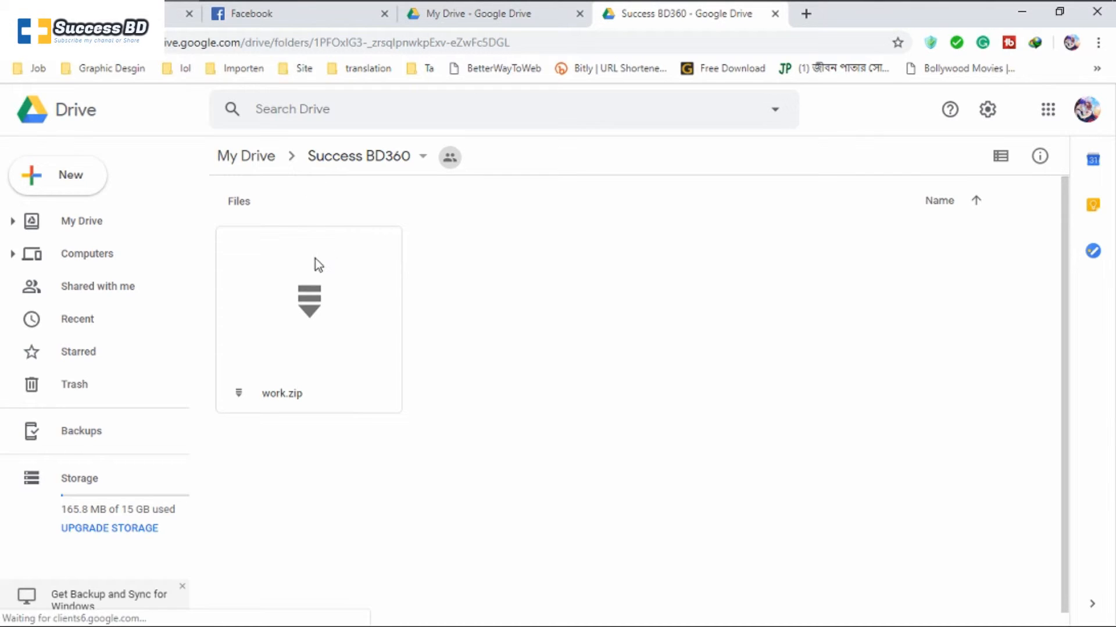
click(326, 319)
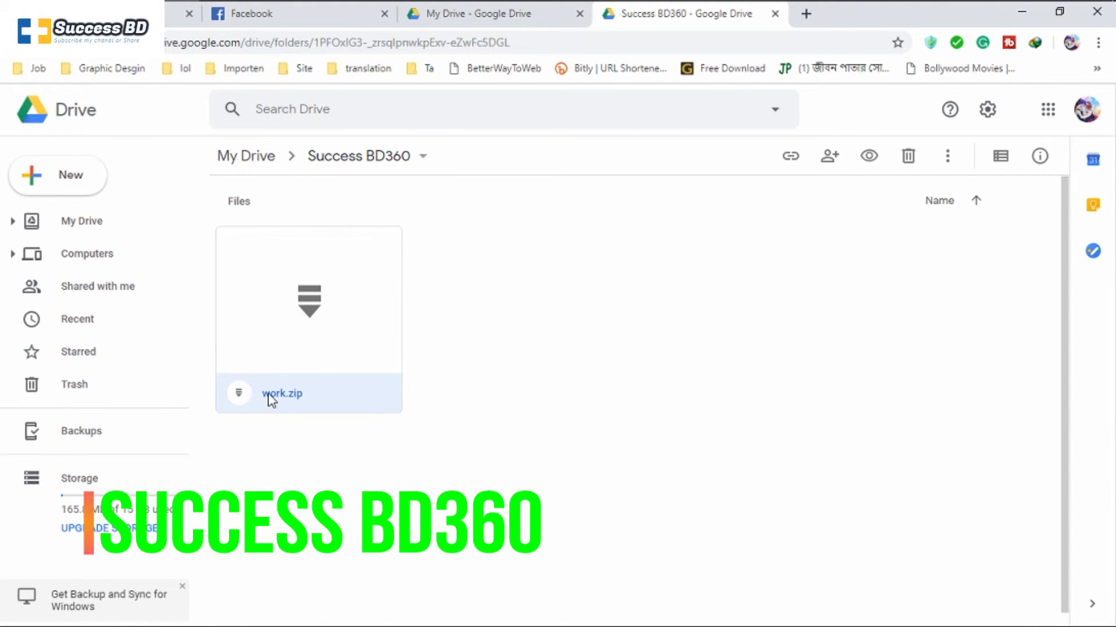
double_click(303, 367)
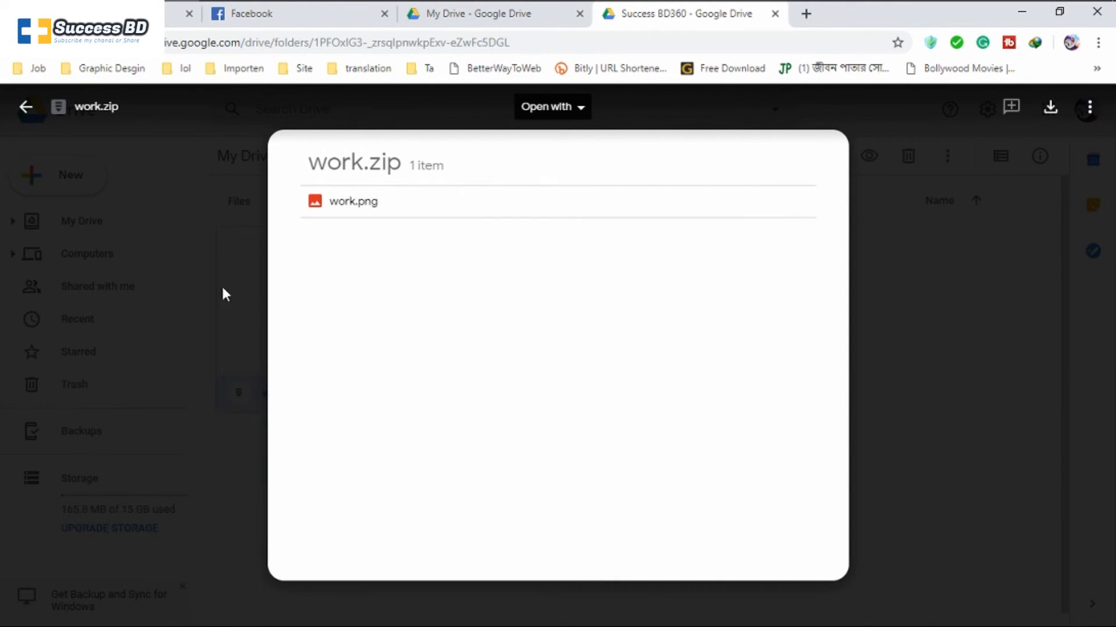
Close the Success BD360 tab and the link-sharing popup in My Drive, and minimize the browser to the desktop
click(775, 13)
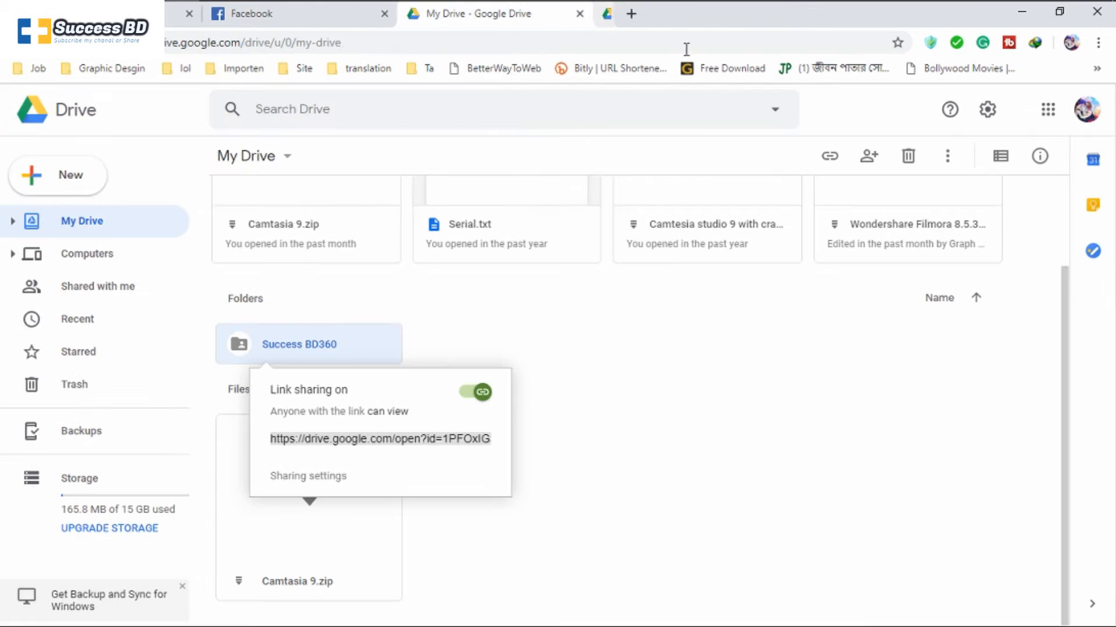
click(643, 362)
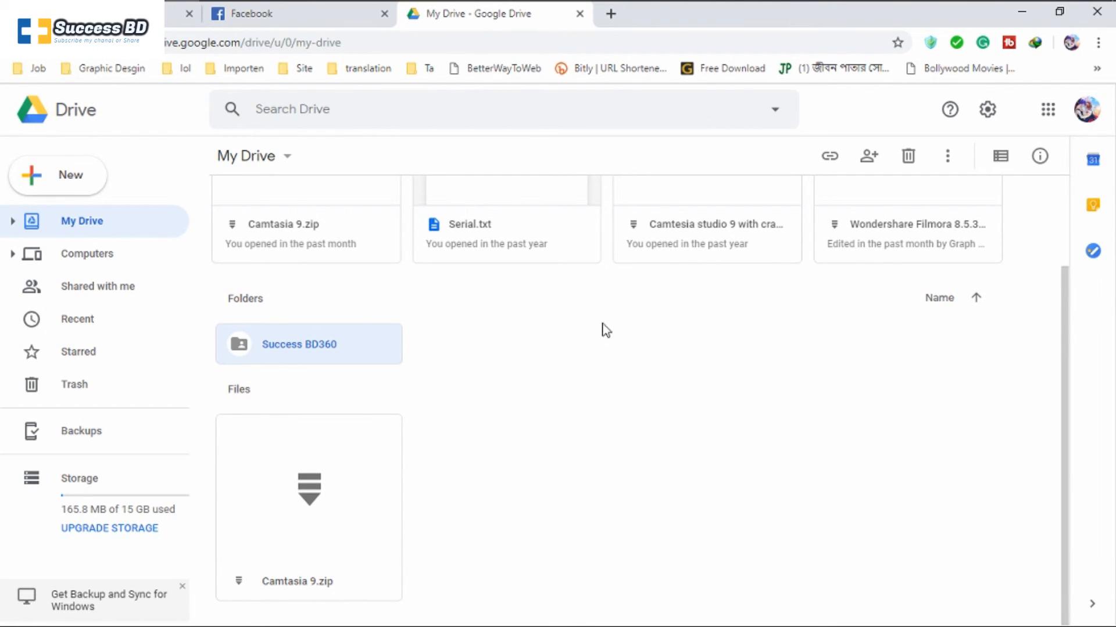
click(1021, 11)
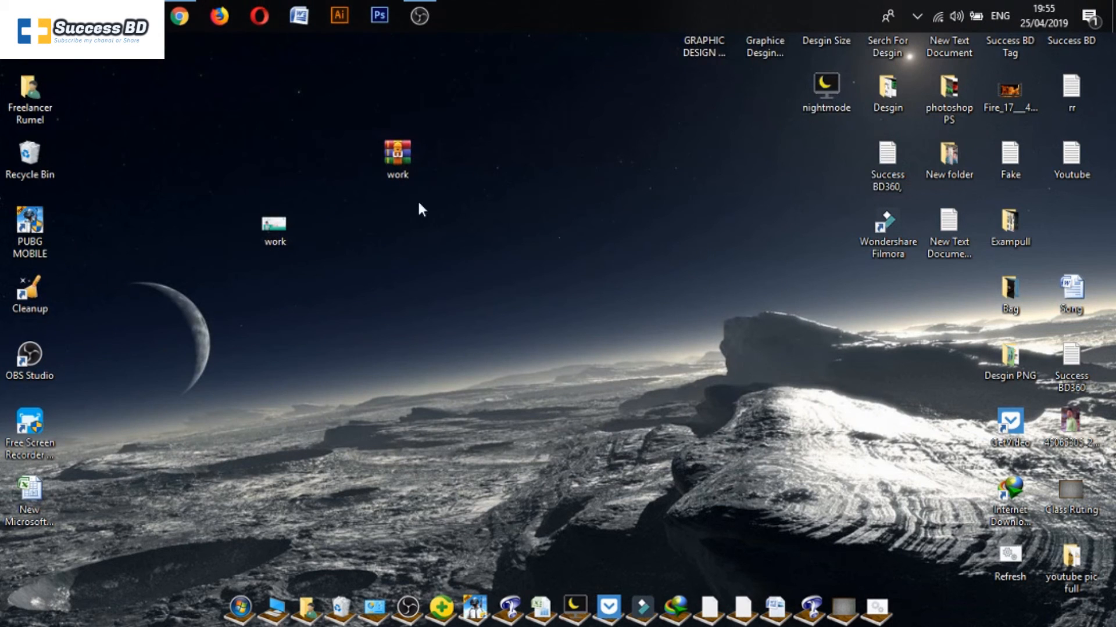